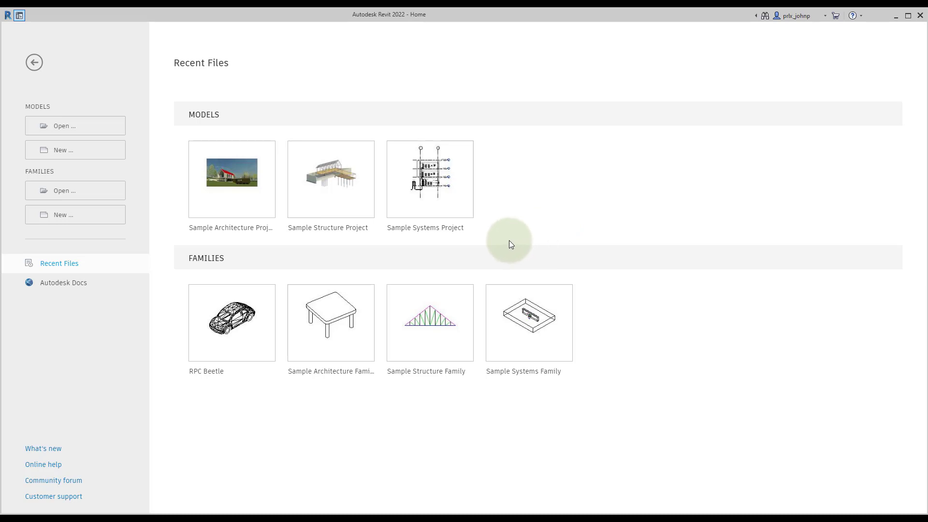
Create a new project with the template file set to <None>
{"action": "left_click", "coordinate": [86, 147]}
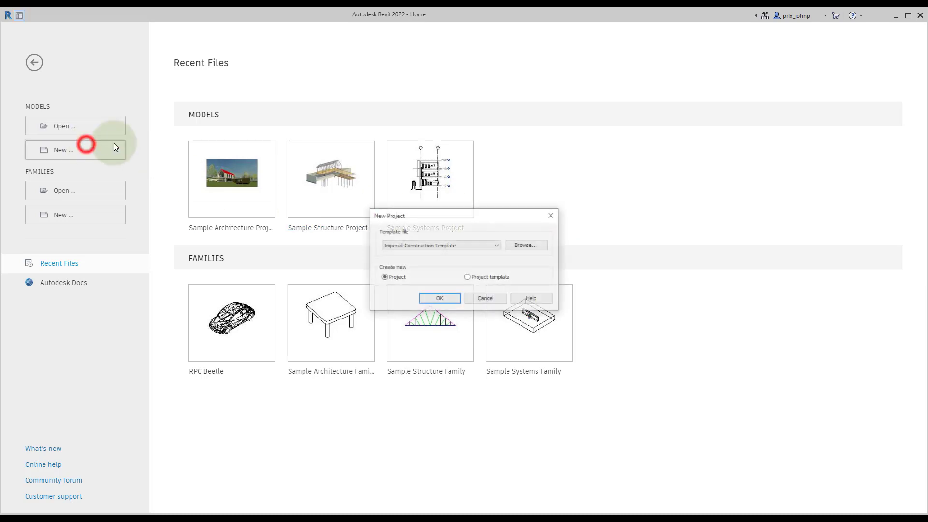
{"action": "left_click", "coordinate": [422, 244]}
{"action": "left_click", "coordinate": [416, 251]}
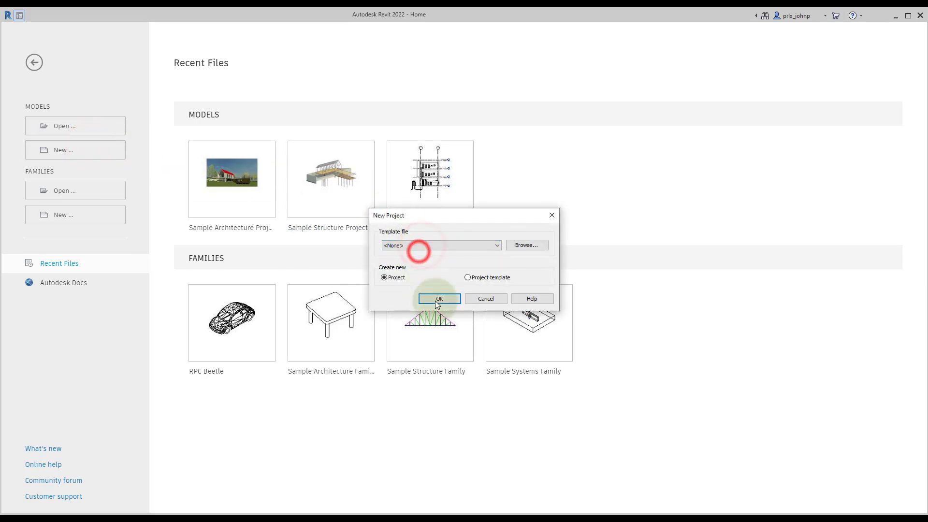
{"action": "left_click", "coordinate": [438, 298]}
{"action": "left_click", "coordinate": [423, 255]}
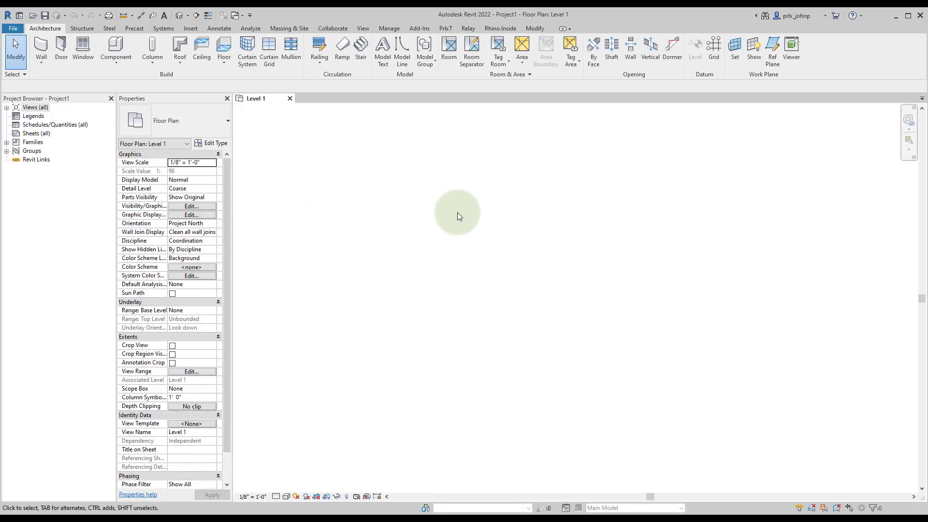
Open the RPC Beetle.rfa family from the Entourage-Batch folder in Revit
{"action": "left_click", "coordinate": [526, 514]}
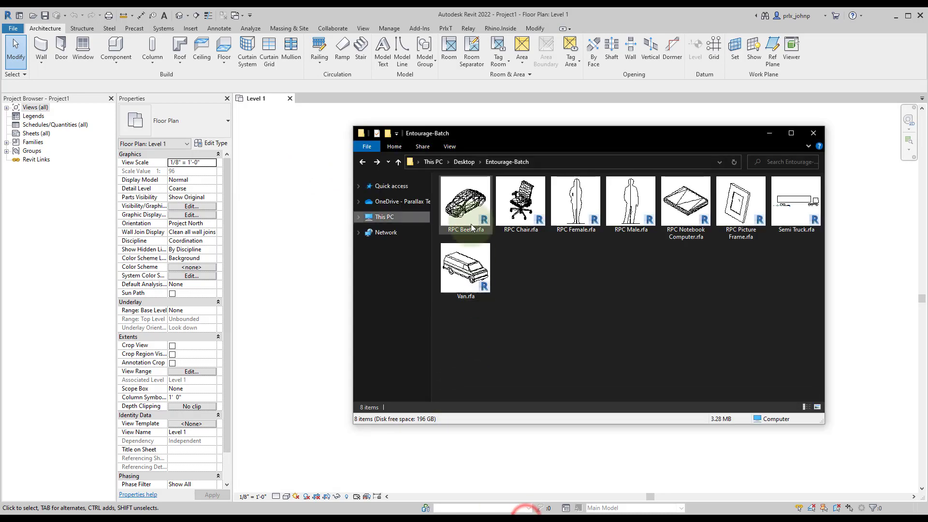
{"action": "left_click_drag", "start_coordinate": [472, 227], "coordinate": [353, 102]}
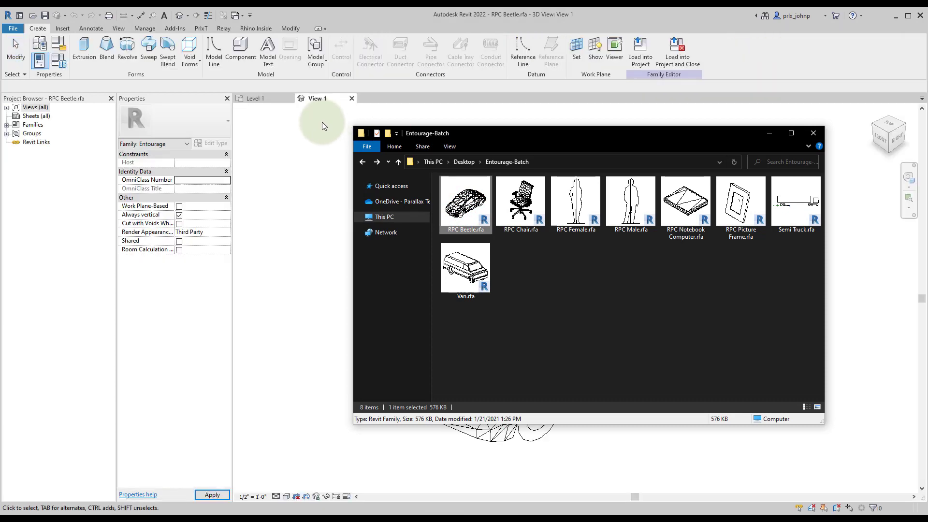
{"action": "left_click", "coordinate": [321, 134]}
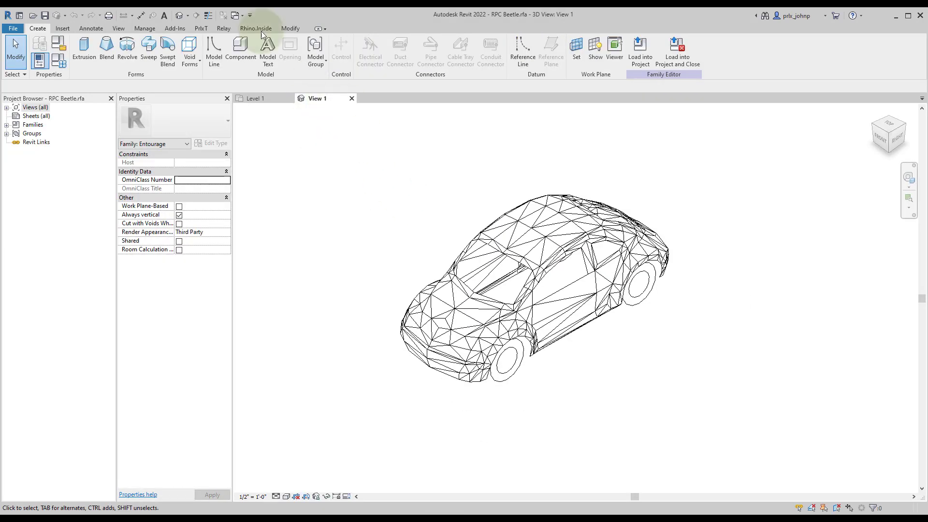
Launch Dynamo and open the recent ModelCurve graph to generate concentric model-line circles around the car
{"action": "left_click", "coordinate": [144, 28]}
{"action": "left_click", "coordinate": [561, 68]}
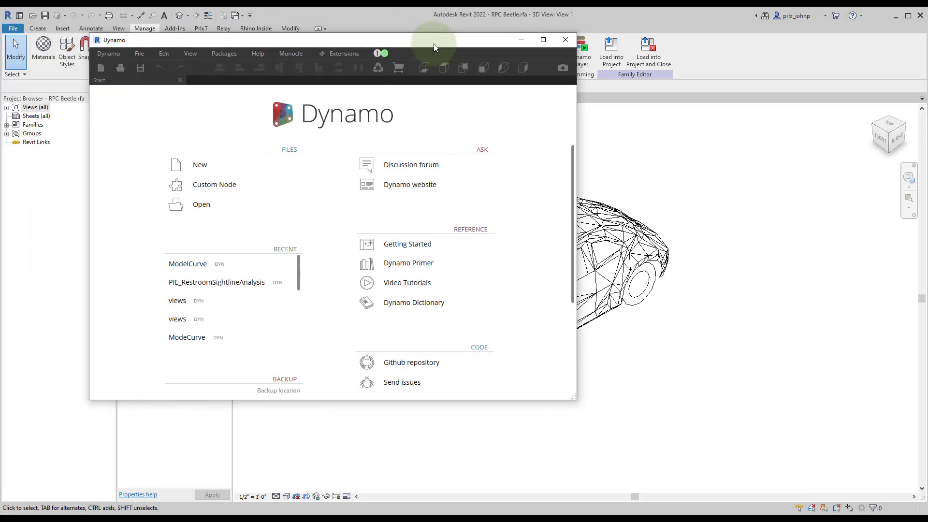
{"action": "left_click", "coordinate": [236, 264]}
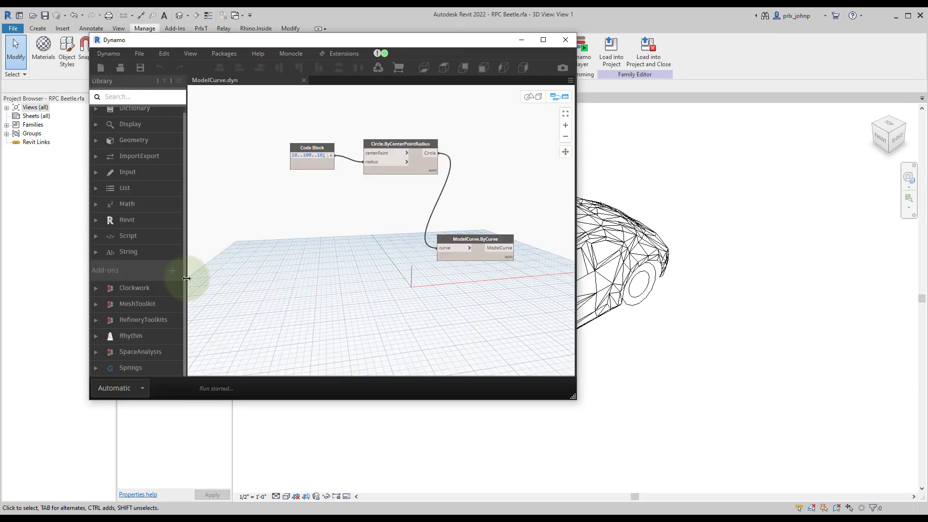
{"action": "scroll", "coordinate": [683, 231], "scroll_direction": "down", "scroll_amount": 3}
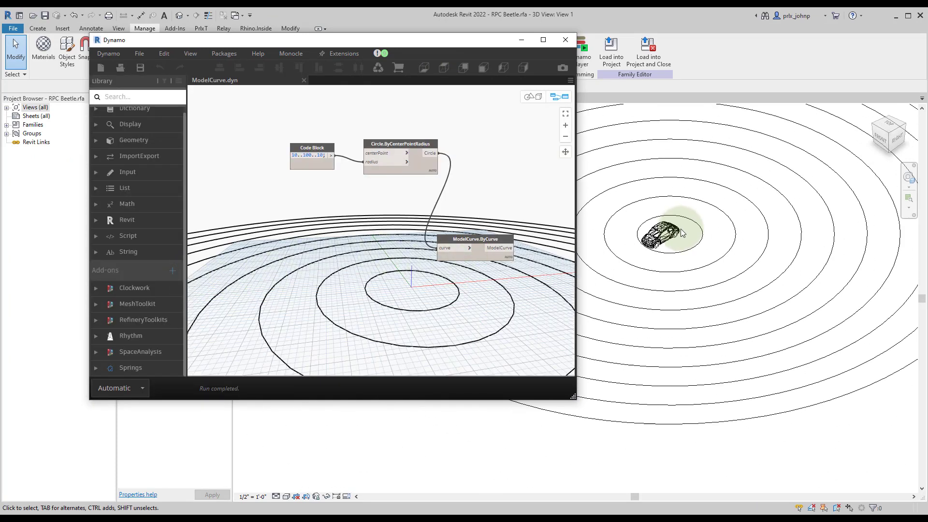
{"action": "scroll", "coordinate": [714, 268], "scroll_direction": "down", "scroll_amount": 3}
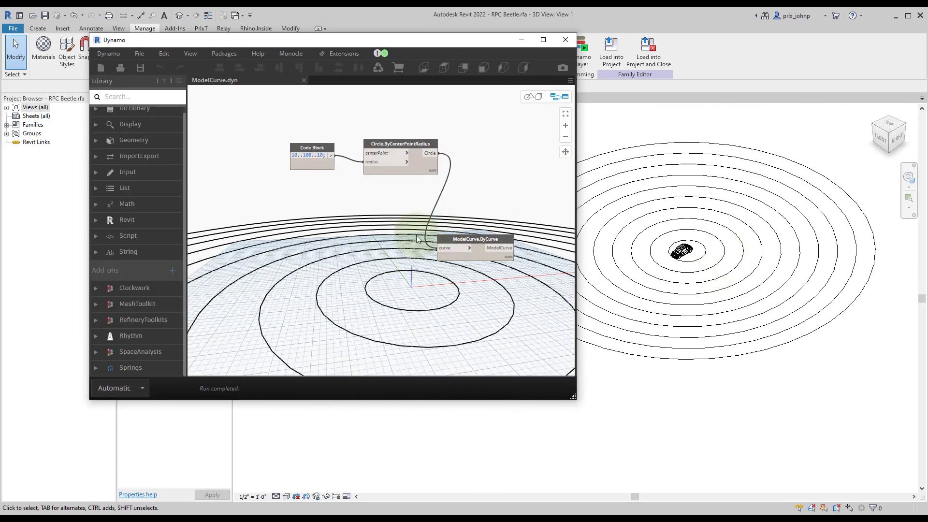
Close Dynamo, and close the RPC Beetle family without saving its changes
{"action": "left_click", "coordinate": [575, 46]}
{"action": "middle_click_drag", "start_coordinate": [567, 209], "coordinate": [446, 197]}
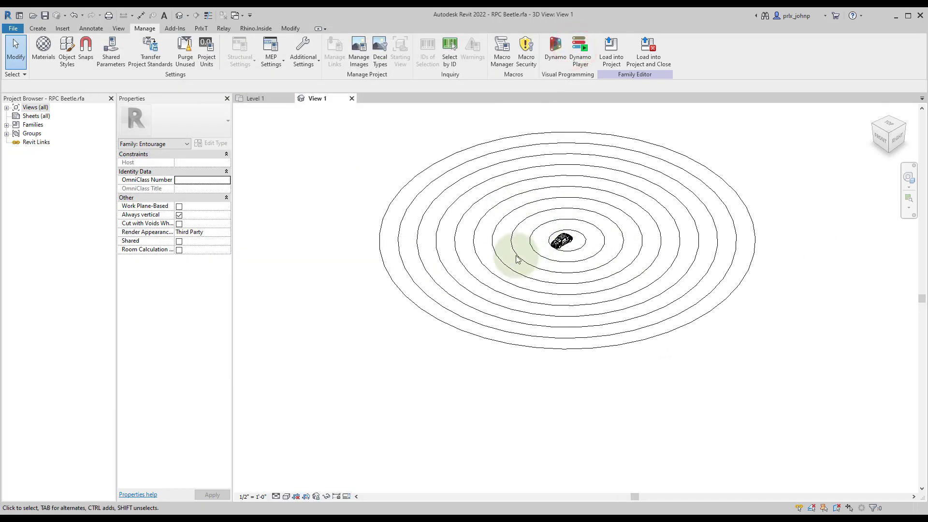
{"action": "middle_click_drag", "start_coordinate": [453, 253], "coordinate": [369, 265]}
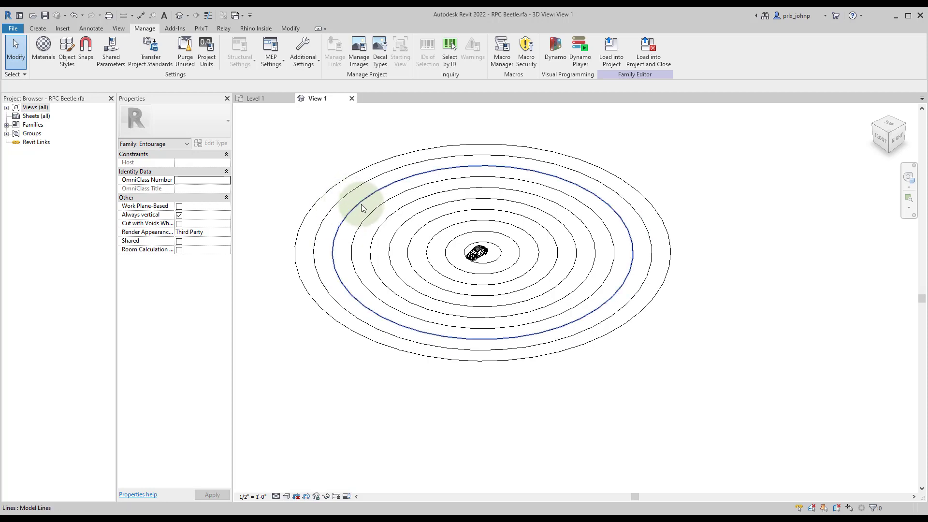
{"action": "left_click", "coordinate": [352, 99]}
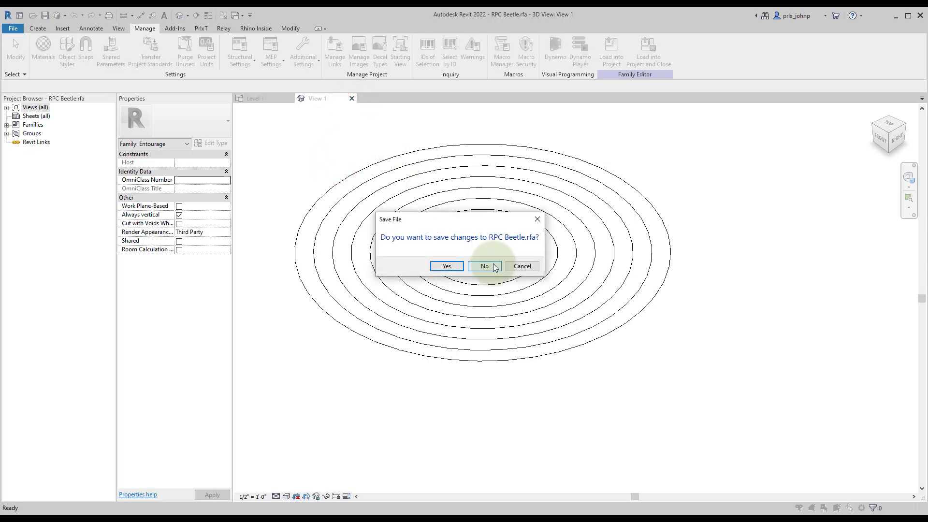
{"action": "left_click", "coordinate": [484, 266]}
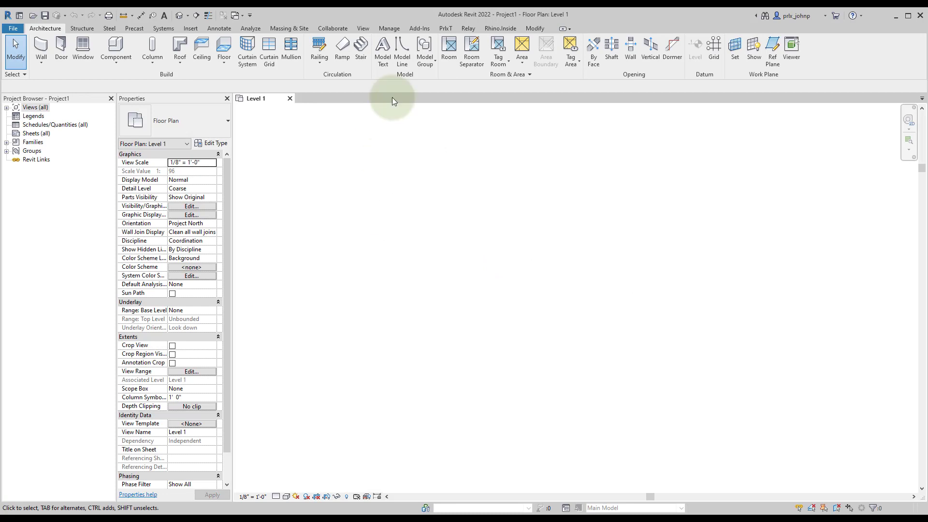
Sync the Relay graphs to load the Dynamo graph commands
{"action": "left_click", "coordinate": [469, 29]}
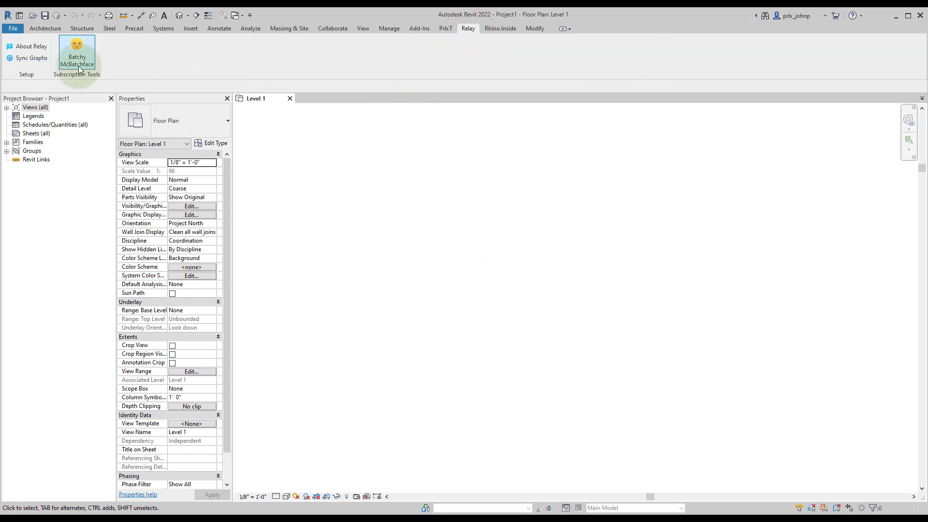
{"action": "left_click", "coordinate": [22, 61]}
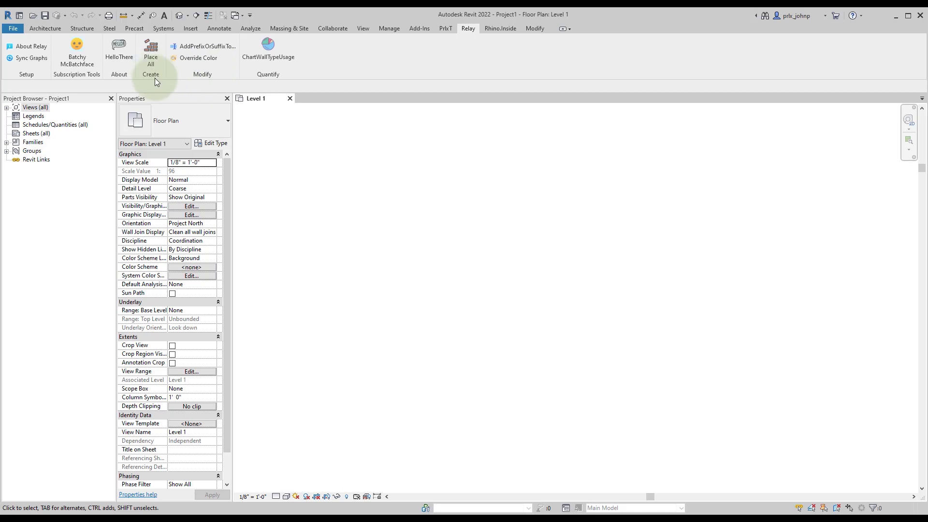
Run the Place All graph from Relay to create sample walls in the Level 1 floor plan
{"action": "left_click", "coordinate": [149, 58]}
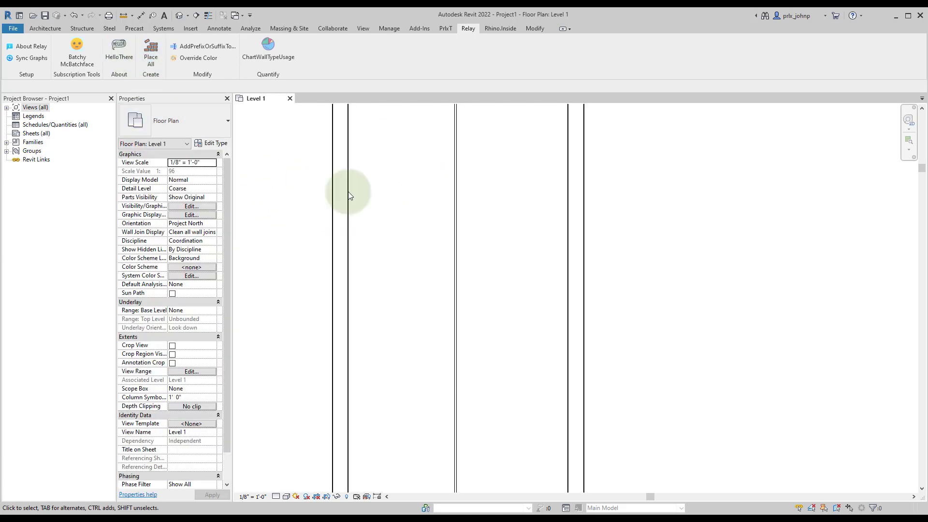
{"action": "scroll", "coordinate": [406, 219], "scroll_direction": "down", "scroll_amount": 4}
{"action": "left_click", "coordinate": [387, 211]}
{"action": "left_click", "coordinate": [419, 187]}
{"action": "left_click", "coordinate": [534, 216]}
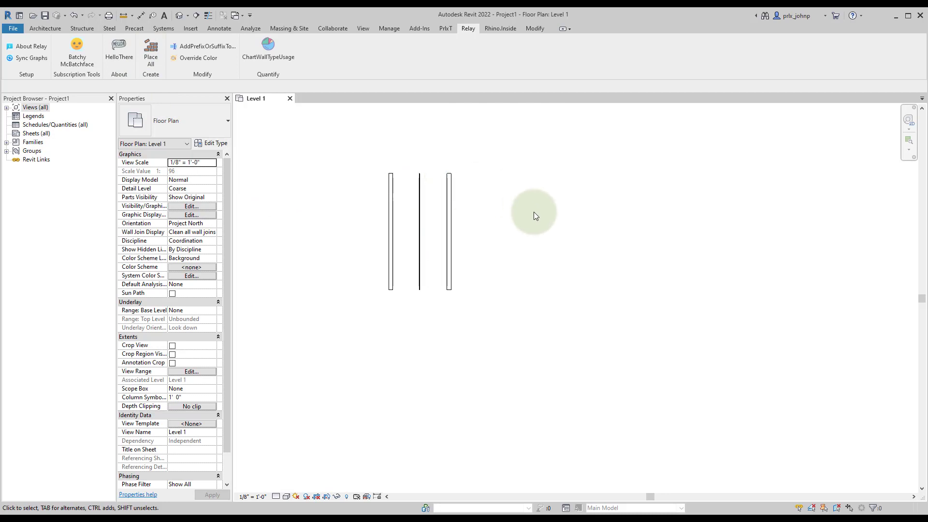
Undo all three Dynamo script operations that placed the walls
{"action": "left_click", "coordinate": [308, 230]}
{"action": "left_click", "coordinate": [115, 38]}
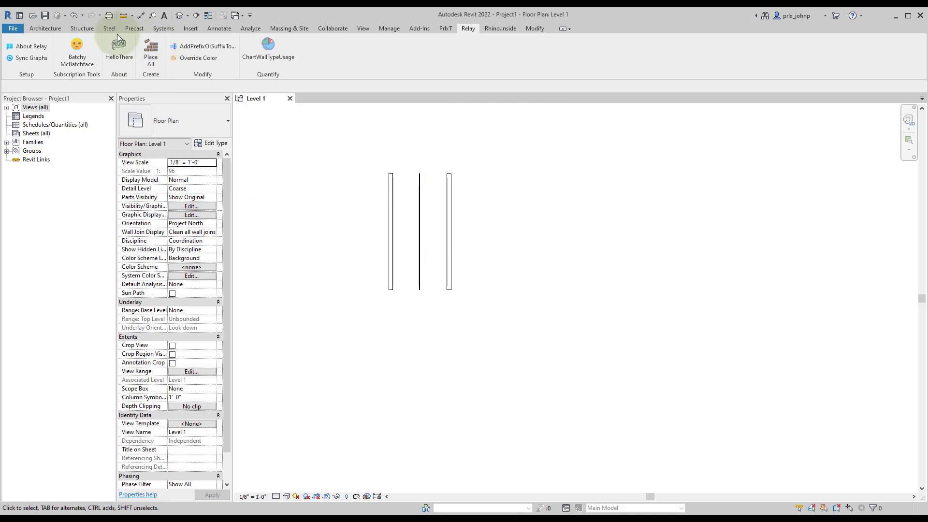
{"action": "left_click", "coordinate": [85, 16]}
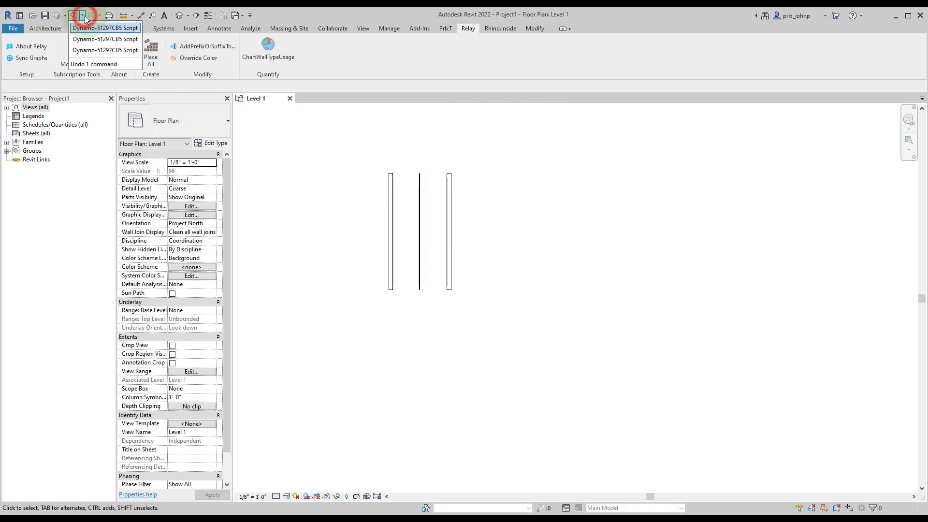
{"action": "left_click", "coordinate": [90, 46]}
{"action": "left_click", "coordinate": [377, 190]}
{"action": "left_click", "coordinate": [438, 228]}
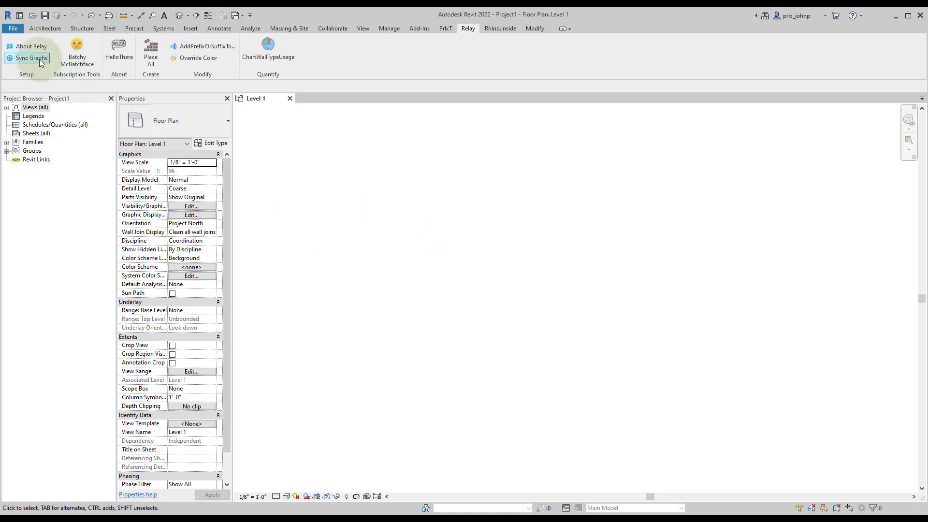
Start Batchy McBatchface and choose ModelCurve.dyn from the BatchGraphs folder as the Dynamo graph
{"action": "left_click", "coordinate": [76, 51]}
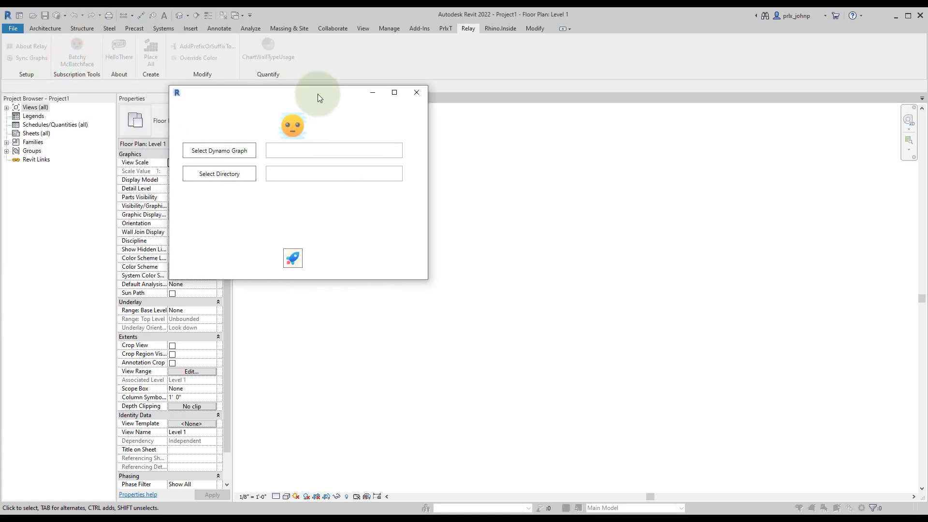
{"action": "left_click", "coordinate": [216, 150]}
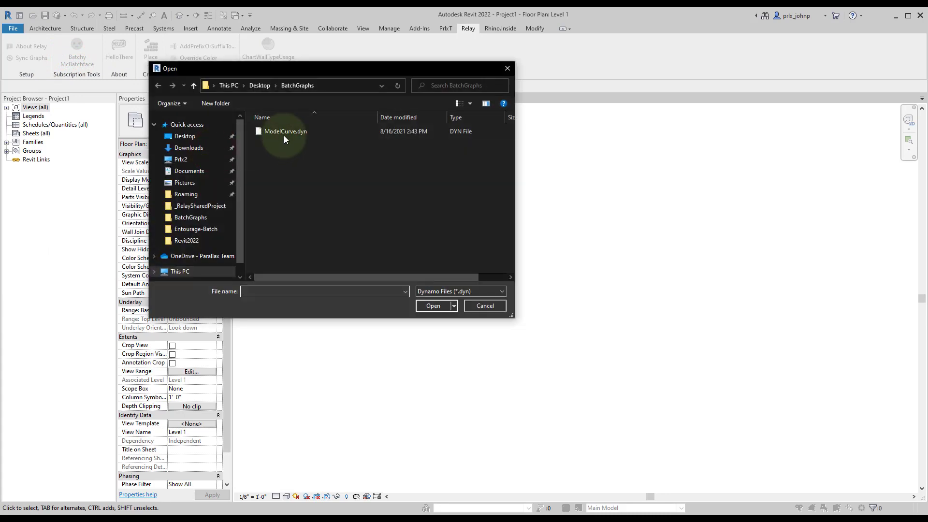
{"action": "left_click", "coordinate": [285, 131]}
{"action": "left_click", "coordinate": [427, 305]}
Set the batch directory to the Entourage-Batch folder on the Desktop
{"action": "left_click", "coordinate": [235, 174]}
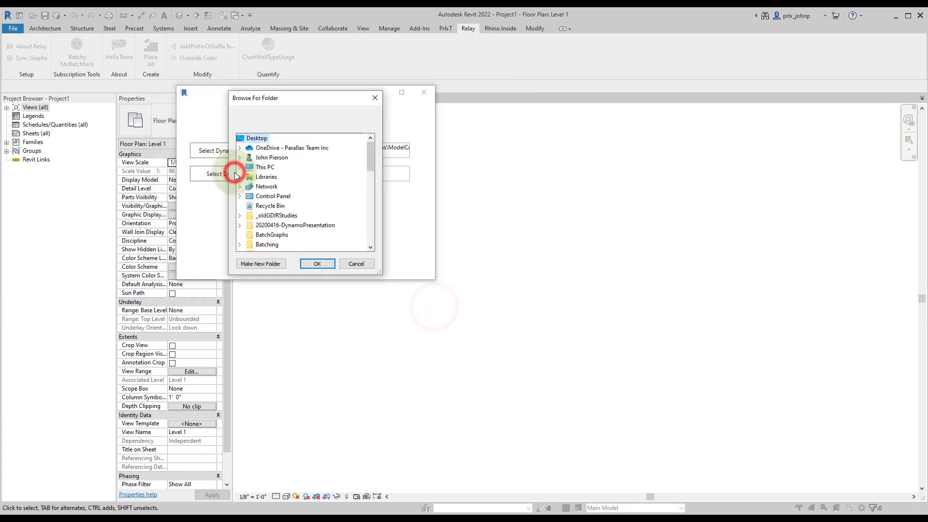
{"action": "scroll", "coordinate": [290, 193], "scroll_direction": "down", "scroll_amount": 8}
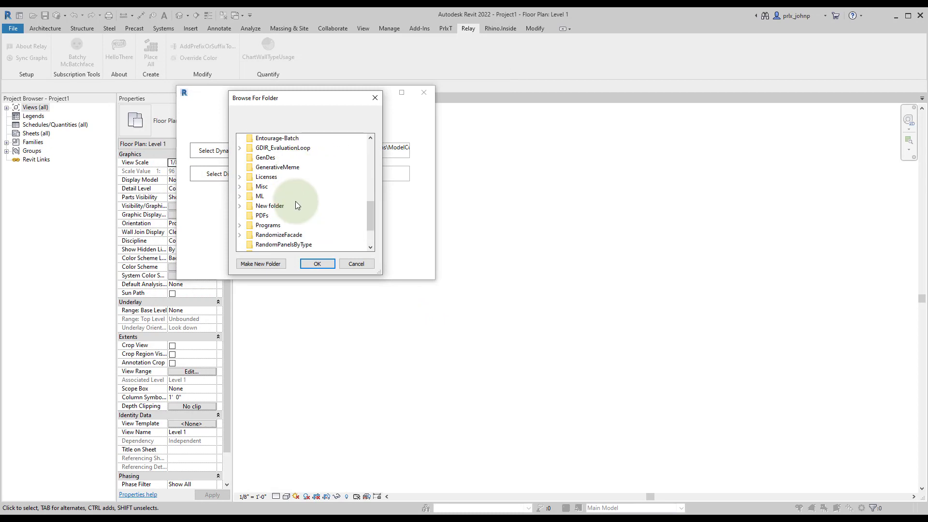
{"action": "scroll", "coordinate": [295, 201], "scroll_direction": "up", "scroll_amount": 1}
{"action": "left_click", "coordinate": [277, 167]}
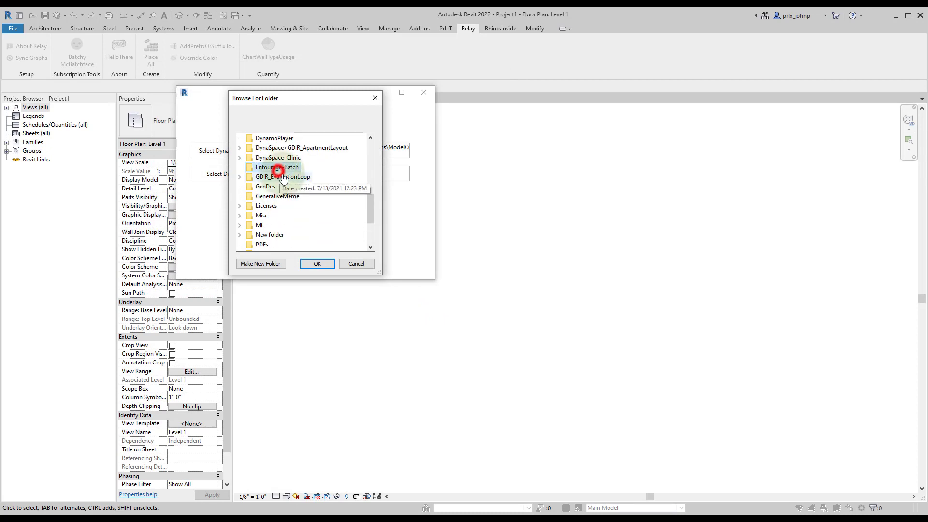
{"action": "left_click", "coordinate": [318, 267]}
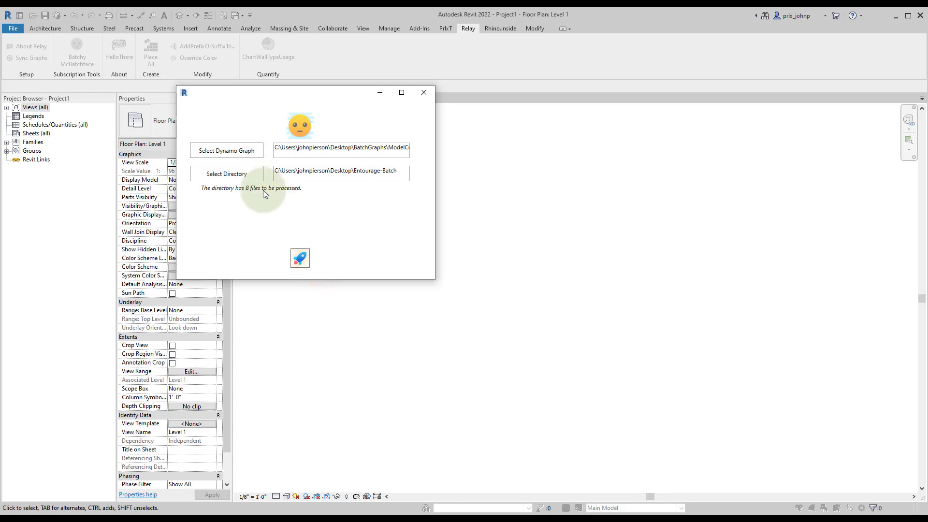
Run the batch on the Entourage-Batch families, check the output folder and close the batch window
{"action": "left_click", "coordinate": [300, 264]}
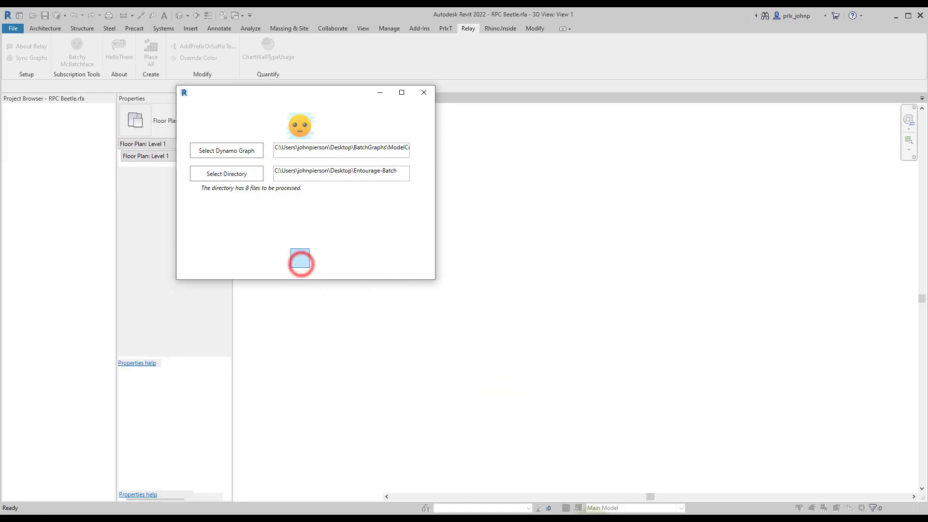
{"action": "left_click", "coordinate": [527, 362]}
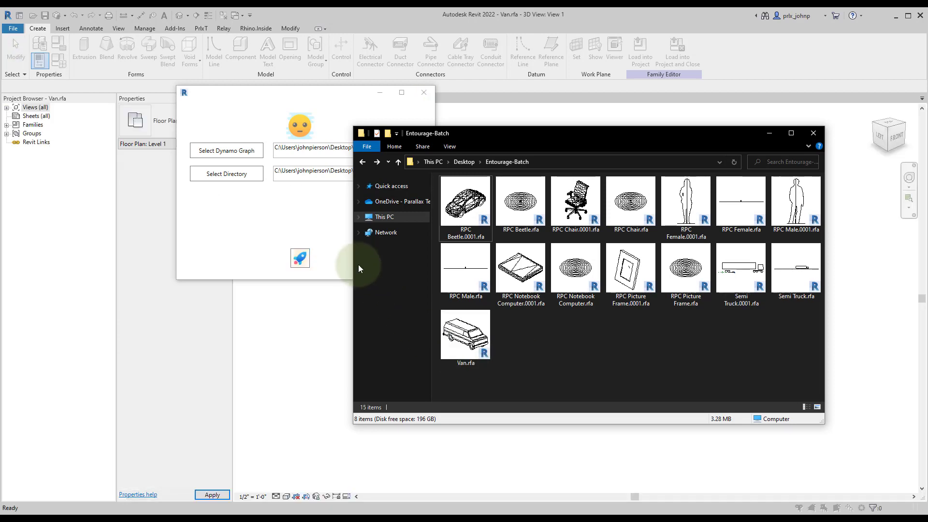
{"action": "left_click", "coordinate": [313, 220]}
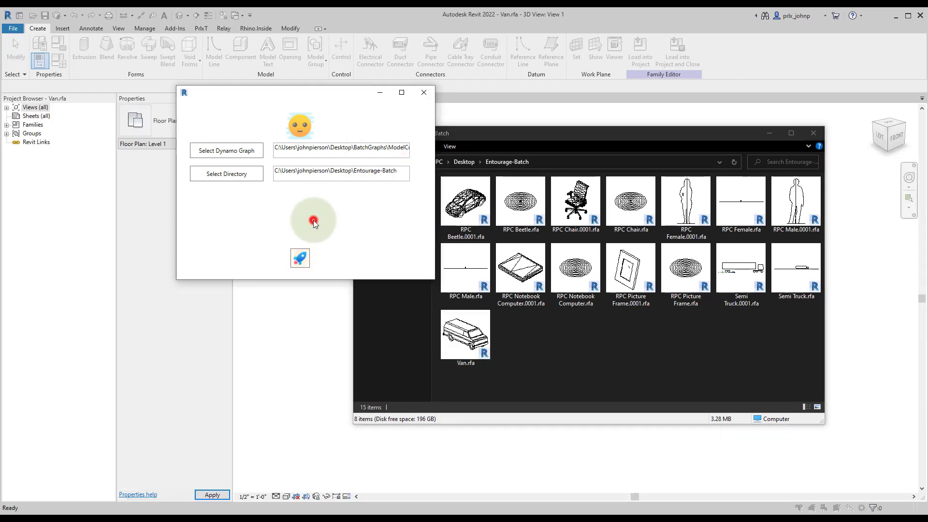
{"action": "left_click", "coordinate": [425, 97]}
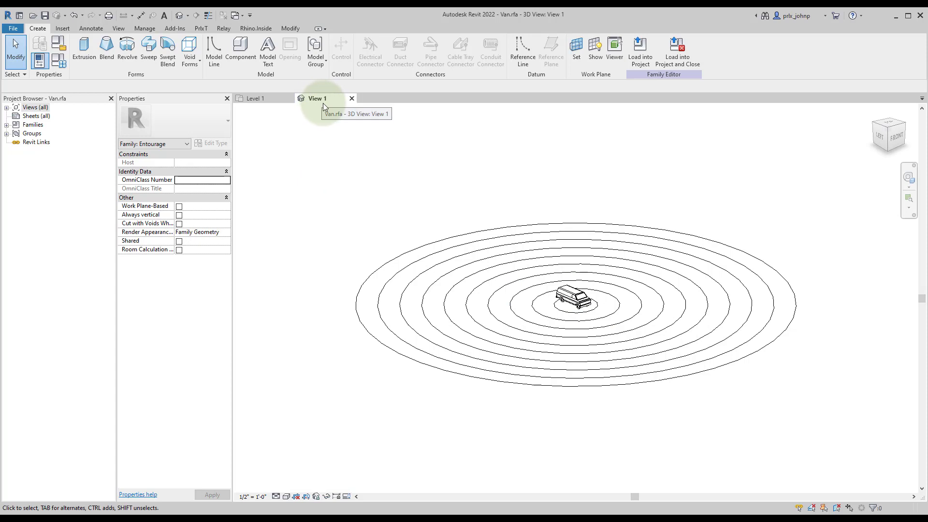
Save the Van family and close its 3D view
{"action": "left_click", "coordinate": [45, 15]}
{"action": "left_click", "coordinate": [352, 98]}
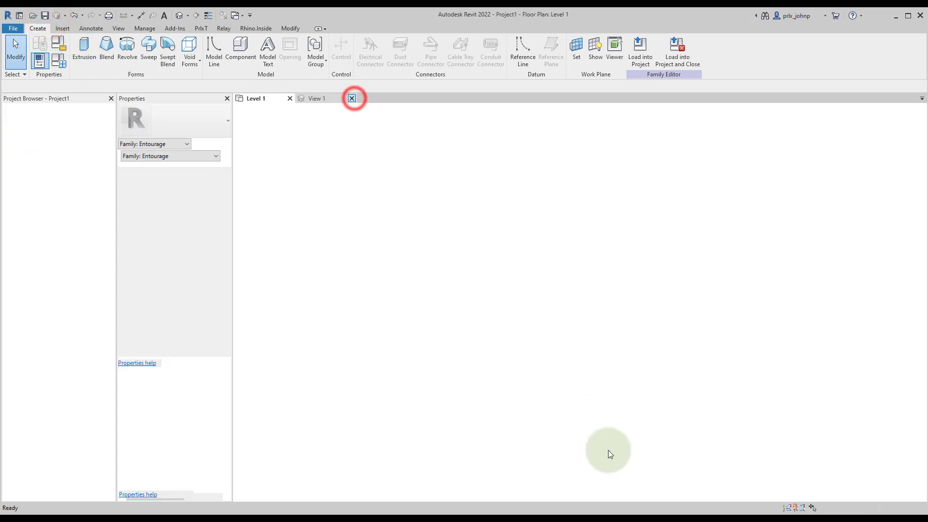
Load the eight Entourage-Batch families without the .0001 suffix, from RPC Beetle.rfa to Van.rfa, into the Revit project together
{"action": "key", "text": "alt+Tab"}
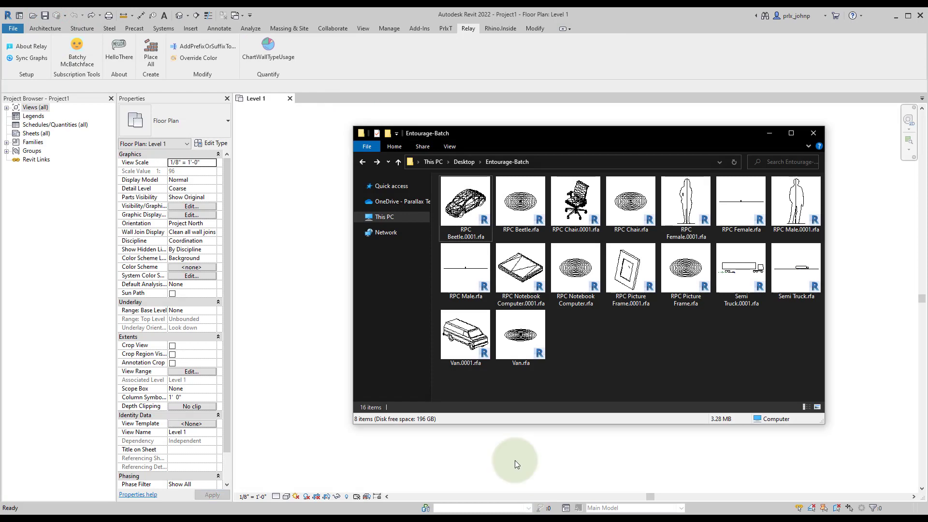
{"action": "left_click", "coordinate": [516, 214]}
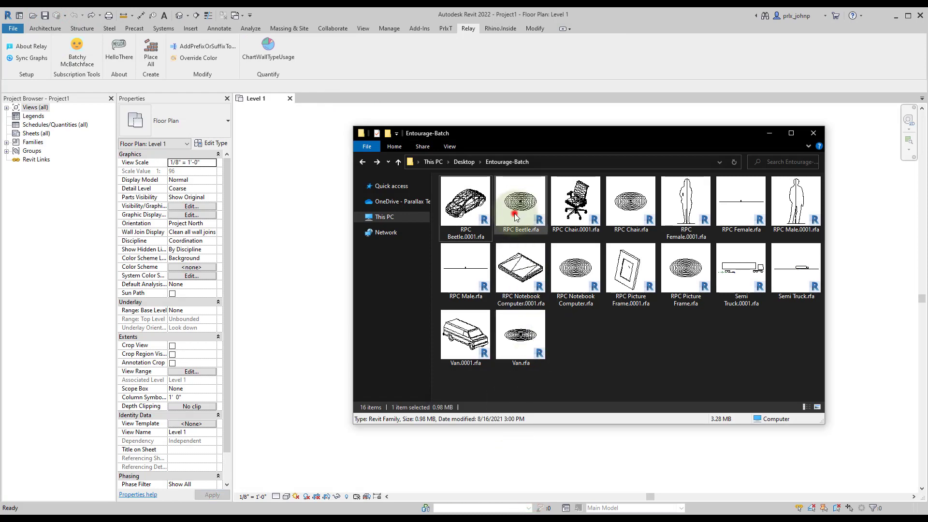
{"action": "left_click", "coordinate": [734, 226], "text": "ctrl"}
{"action": "left_click", "coordinate": [466, 288], "text": "ctrl"}
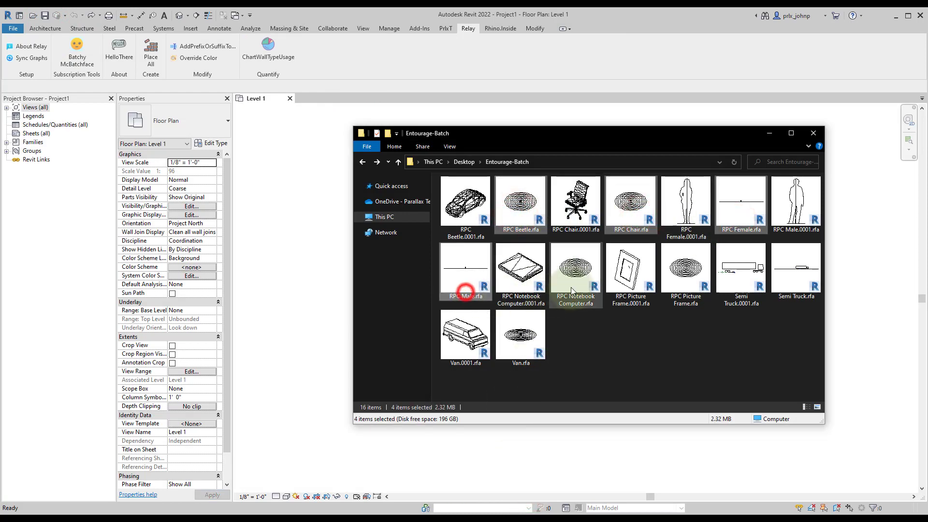
{"action": "left_click", "coordinate": [571, 287], "text": "ctrl"}
{"action": "left_click", "coordinate": [675, 286], "text": "ctrl"}
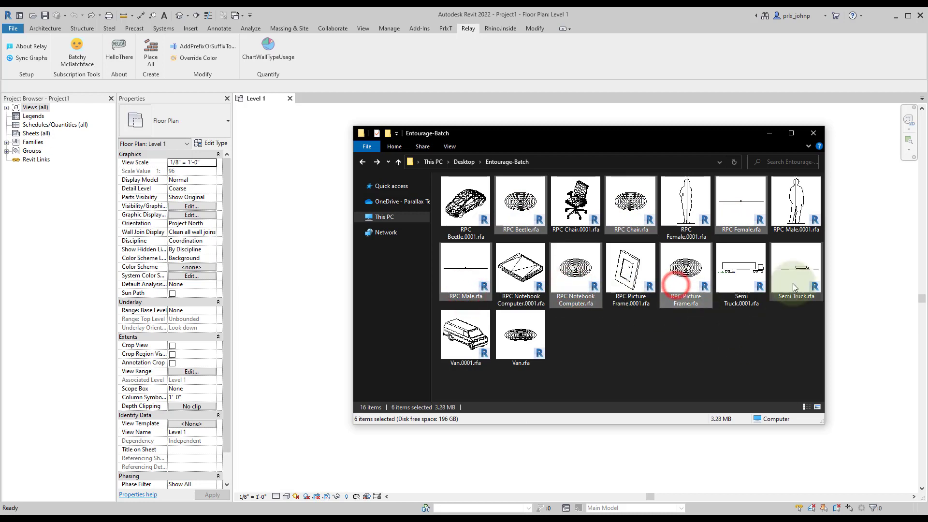
{"action": "left_click_drag", "start_coordinate": [532, 353], "coordinate": [313, 242], "text": "ctrl"}
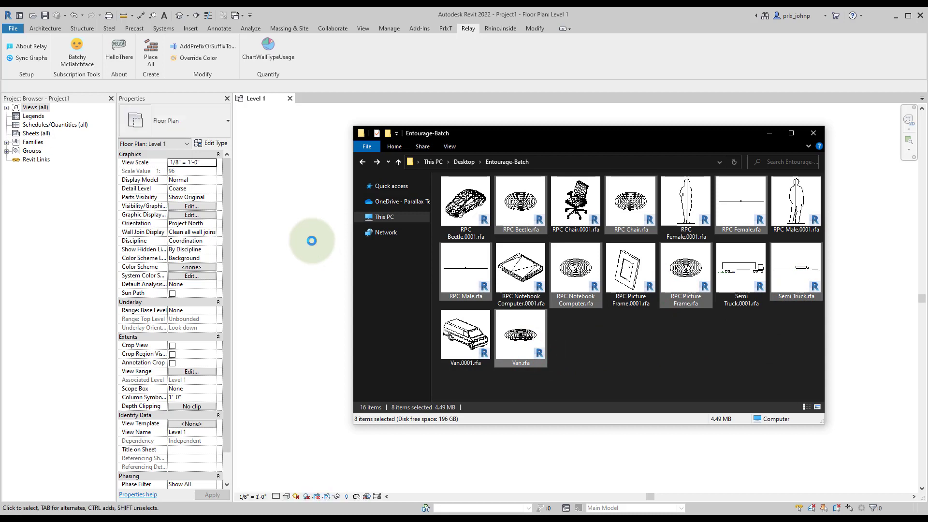
{"action": "left_click", "coordinate": [312, 240]}
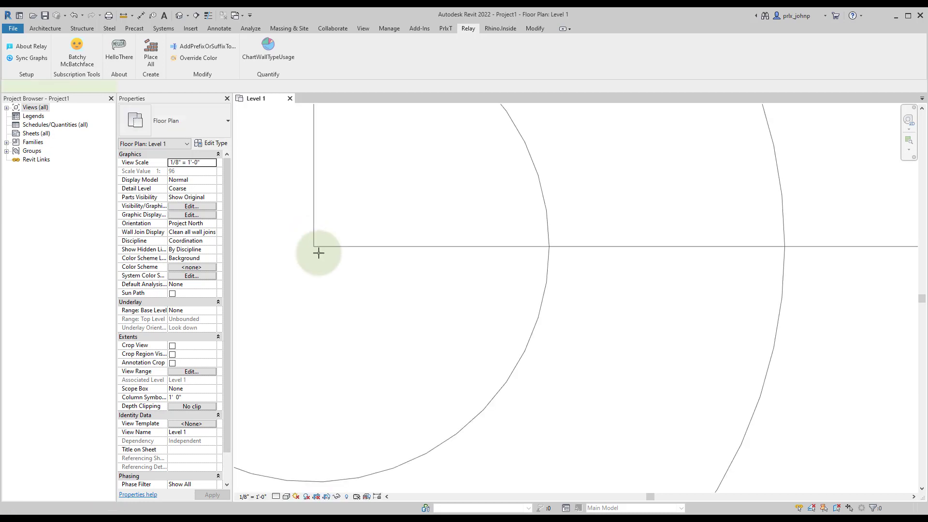
Place a Semi Truck in the Level 1 plan and the first RPC Male type to its right, clear of its circles
{"action": "scroll", "coordinate": [335, 245], "scroll_direction": "down", "scroll_amount": 6}
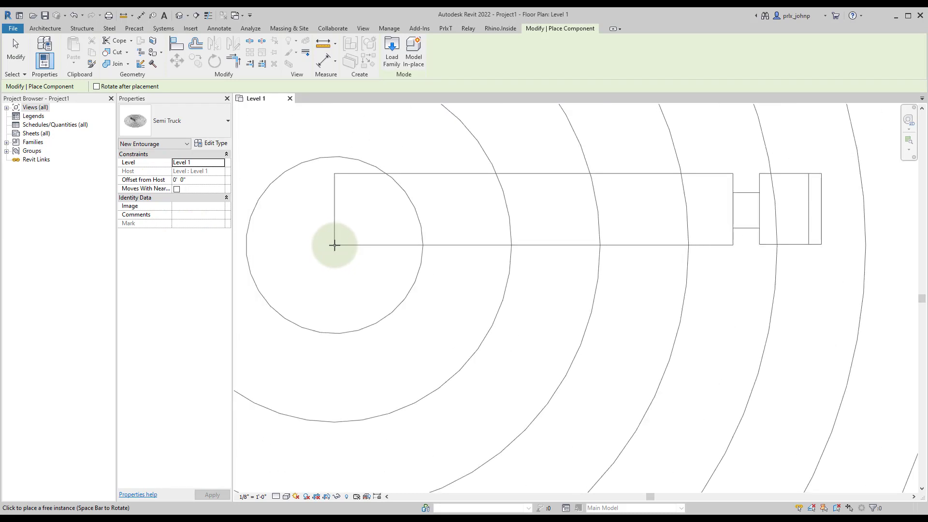
{"action": "left_click", "coordinate": [359, 211]}
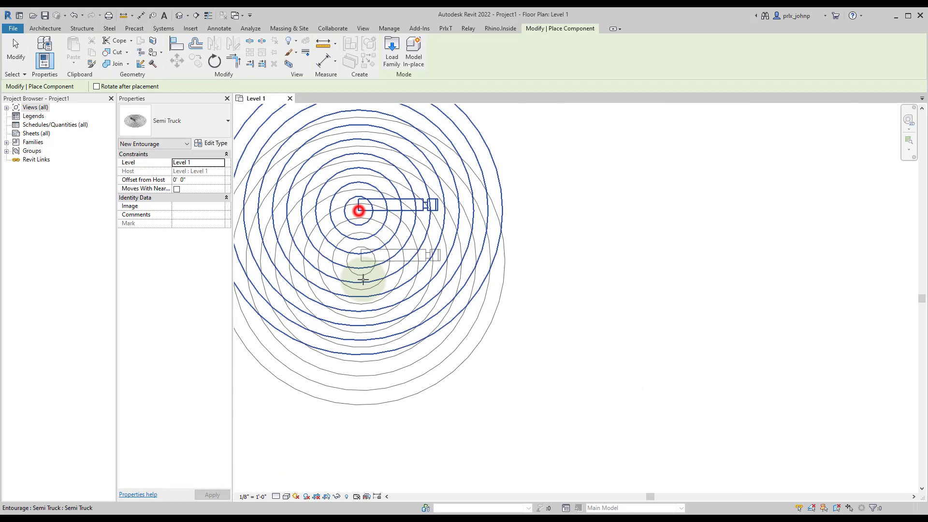
{"action": "left_click", "coordinate": [191, 126]}
{"action": "left_click", "coordinate": [153, 181]}
{"action": "scroll", "coordinate": [565, 201], "scroll_direction": "down", "scroll_amount": 4}
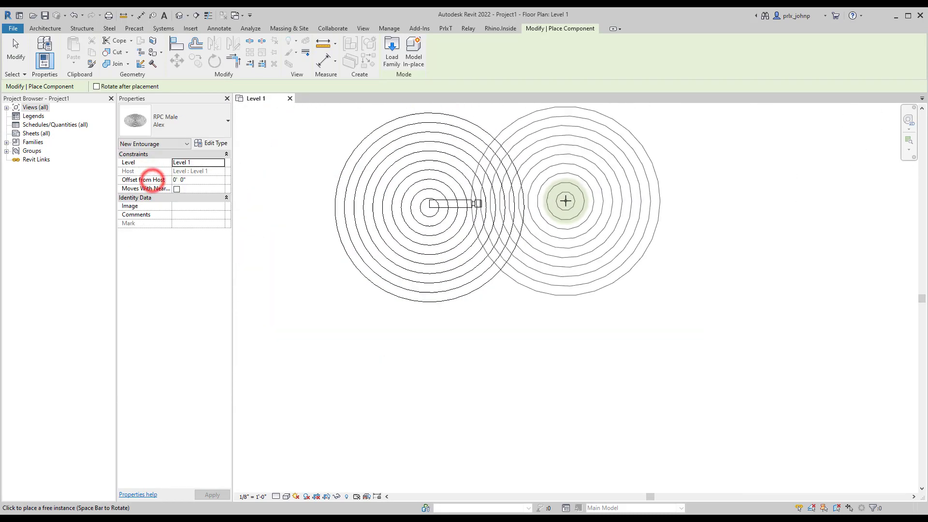
{"action": "left_click", "coordinate": [670, 200]}
Place the first RPC Female type below and between the two instances, and an RPC Chair Steelcase Leap Chair to its left
{"action": "left_click", "coordinate": [182, 126]}
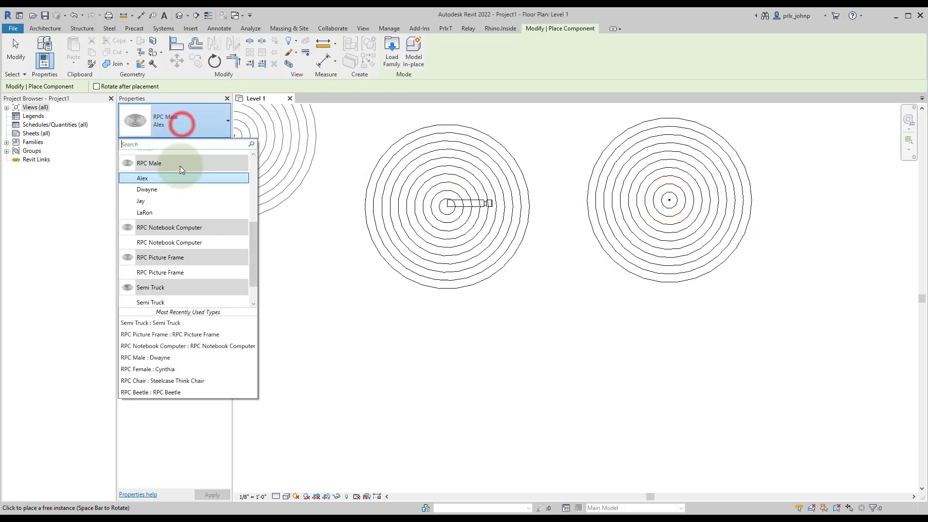
{"action": "scroll", "coordinate": [170, 184], "scroll_direction": "up", "scroll_amount": 4}
{"action": "left_click", "coordinate": [151, 232]}
{"action": "scroll", "coordinate": [516, 333], "scroll_direction": "down", "scroll_amount": 2}
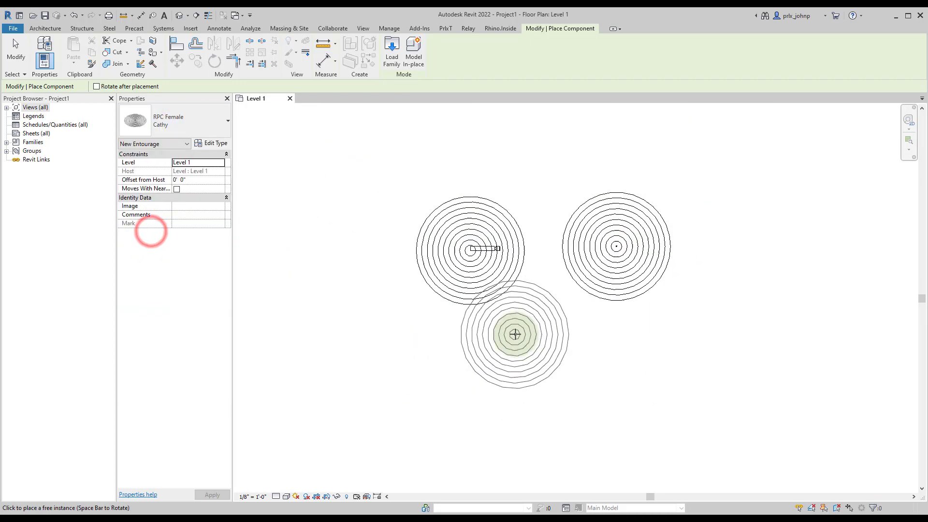
{"action": "left_click", "coordinate": [560, 337]}
{"action": "left_click", "coordinate": [208, 111]}
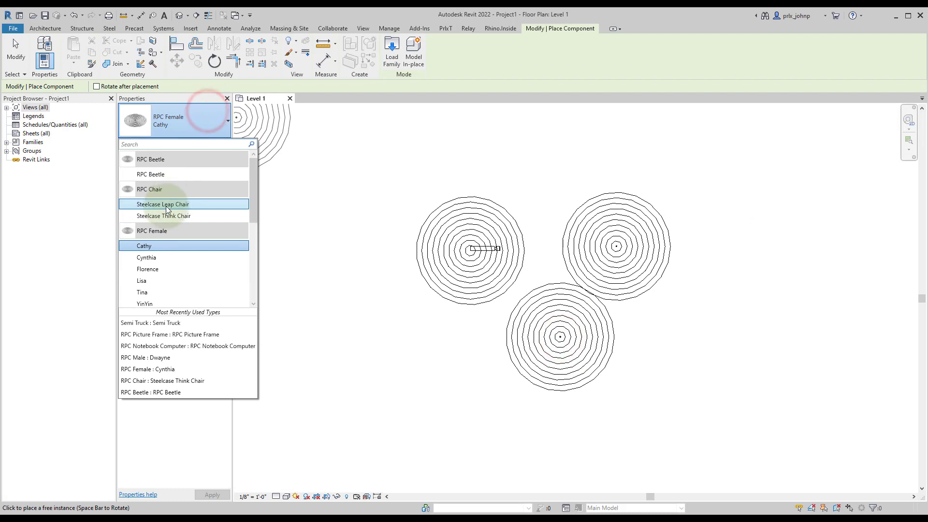
{"action": "left_click", "coordinate": [167, 183]}
{"action": "left_click", "coordinate": [424, 358]}
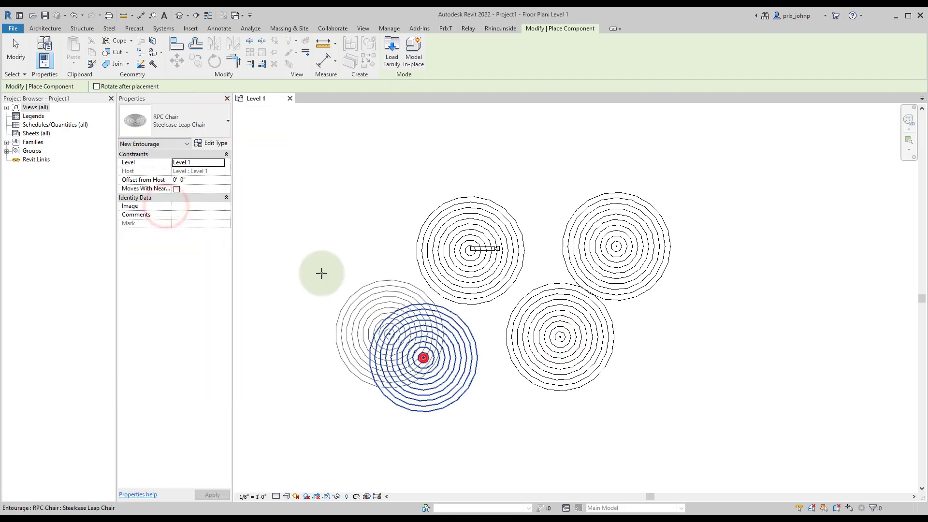
Place an RPC Beetle to the right of the RPC Female and a Delivery Van above it, and end component placement
{"action": "left_click", "coordinate": [200, 121]}
{"action": "left_click", "coordinate": [144, 175]}
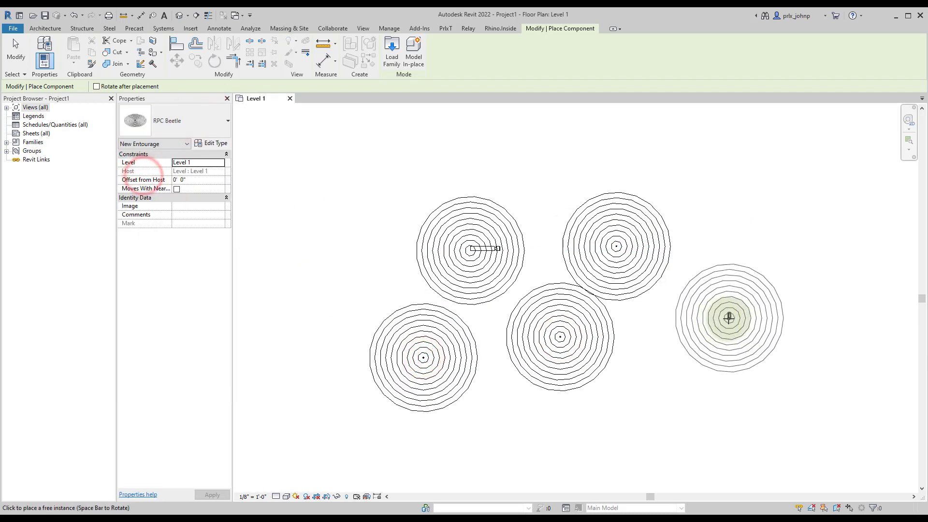
{"action": "left_click", "coordinate": [729, 316]}
{"action": "left_click", "coordinate": [162, 121]}
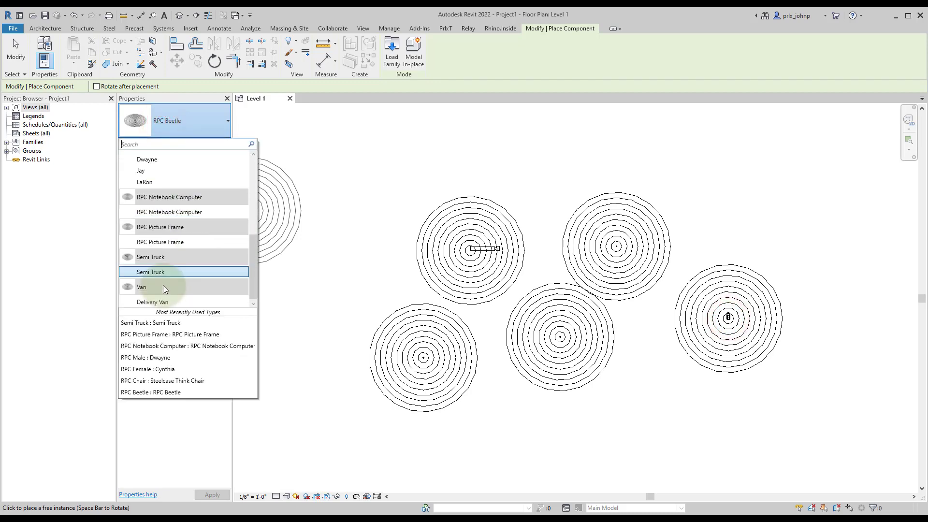
{"action": "left_click", "coordinate": [149, 302]}
{"action": "left_click", "coordinate": [749, 191]}
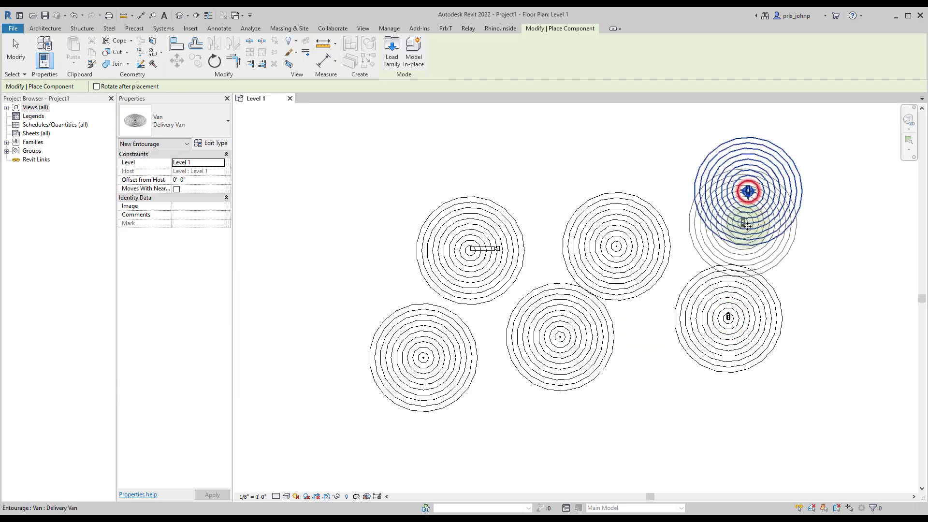
{"action": "key", "text": "Escape"}
{"action": "key", "text": "Escape"}
Open the default 3D view and examine the model curve circles around each placed entourage family
{"action": "key", "text": "d"}
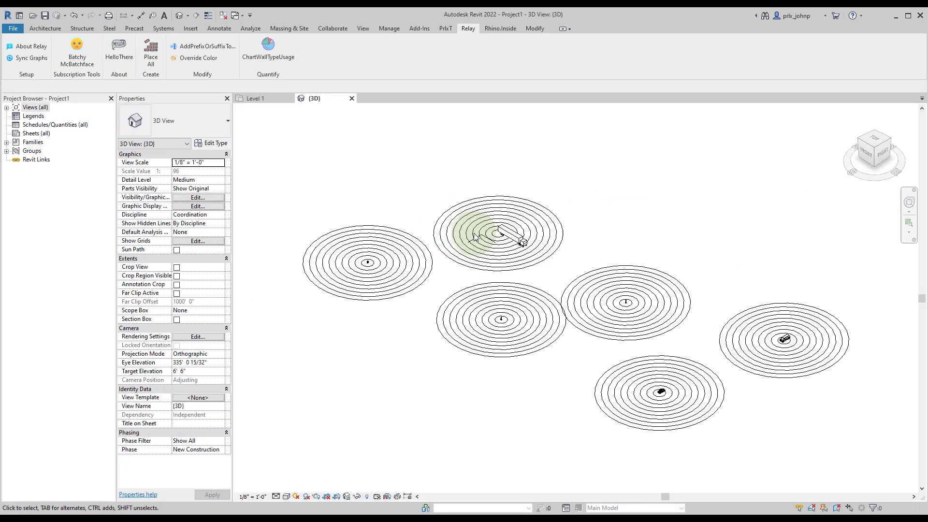
{"action": "scroll", "coordinate": [352, 278], "scroll_direction": "up", "scroll_amount": 3}
{"action": "scroll", "coordinate": [351, 278], "scroll_direction": "up", "scroll_amount": 5}
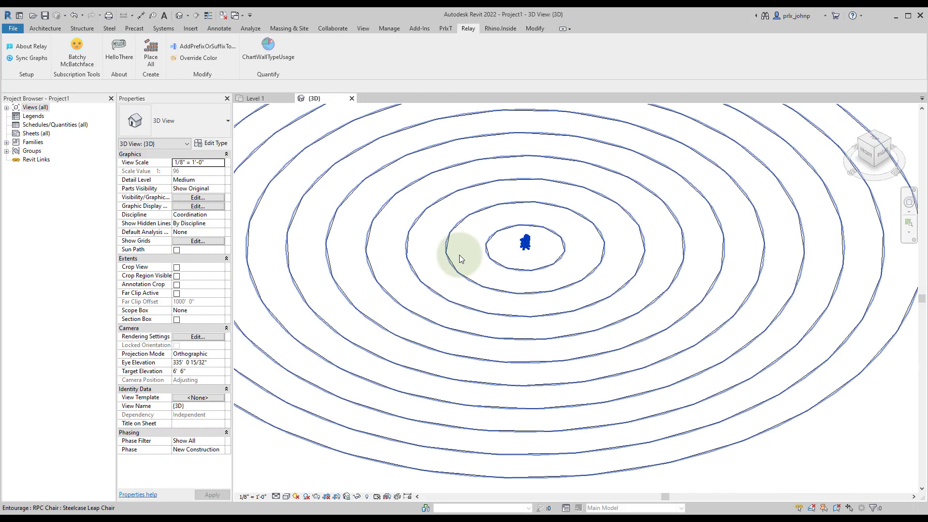
{"action": "scroll", "coordinate": [498, 303], "scroll_direction": "down", "scroll_amount": 6}
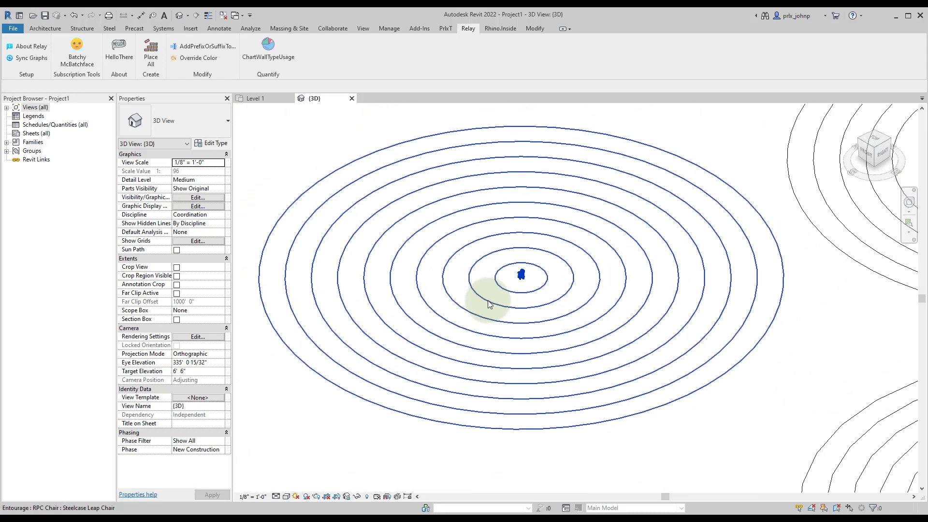
{"action": "middle_click_drag", "start_coordinate": [667, 300], "coordinate": [418, 258]}
{"action": "scroll", "coordinate": [430, 253], "scroll_direction": "down", "scroll_amount": 2}
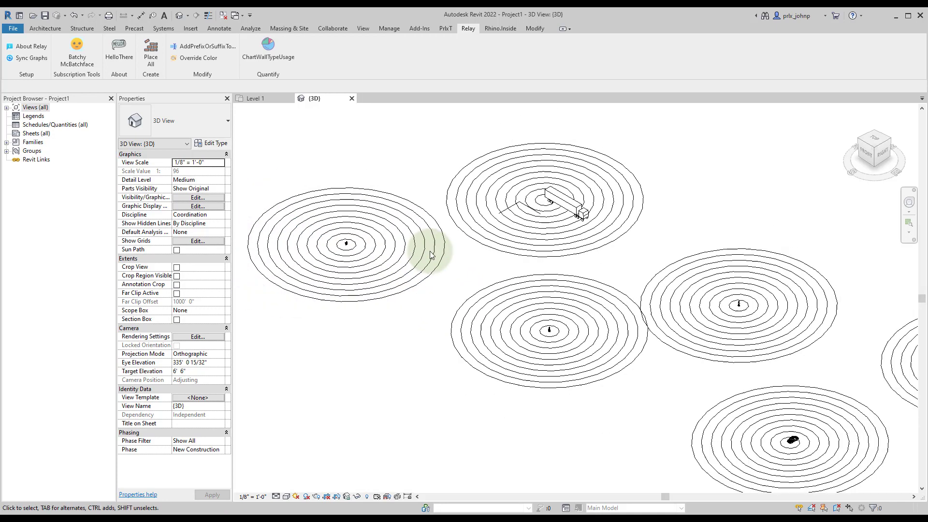
{"action": "scroll", "coordinate": [589, 289], "scroll_direction": "down", "scroll_amount": 2}
{"action": "middle_click_drag", "start_coordinate": [586, 294], "coordinate": [479, 241]}
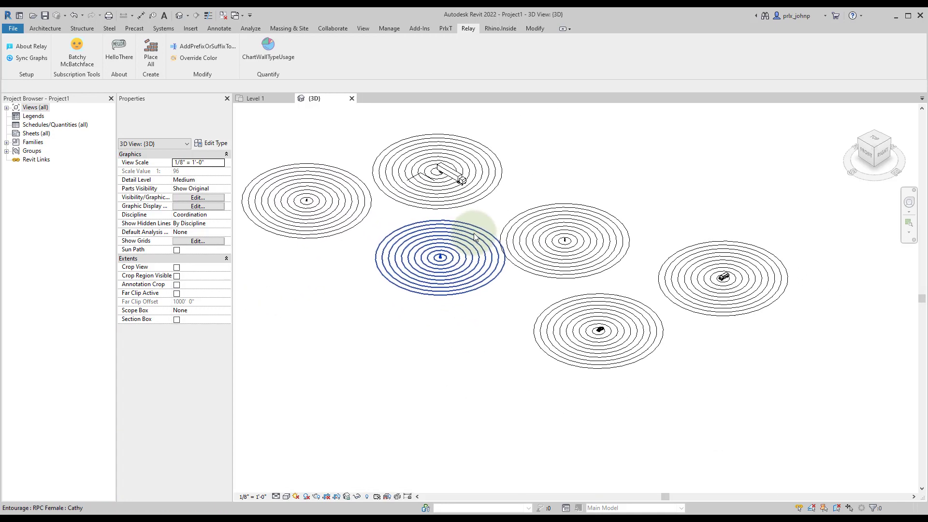